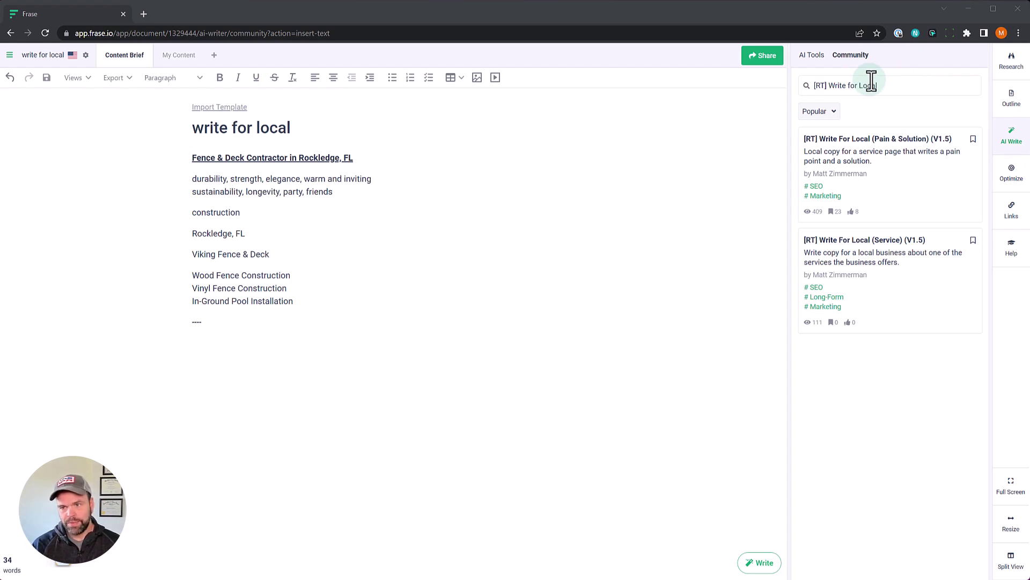
- Pick the [RT] Write For Local (Service) (V1.5) template from the Community search results
double_click(818, 86)
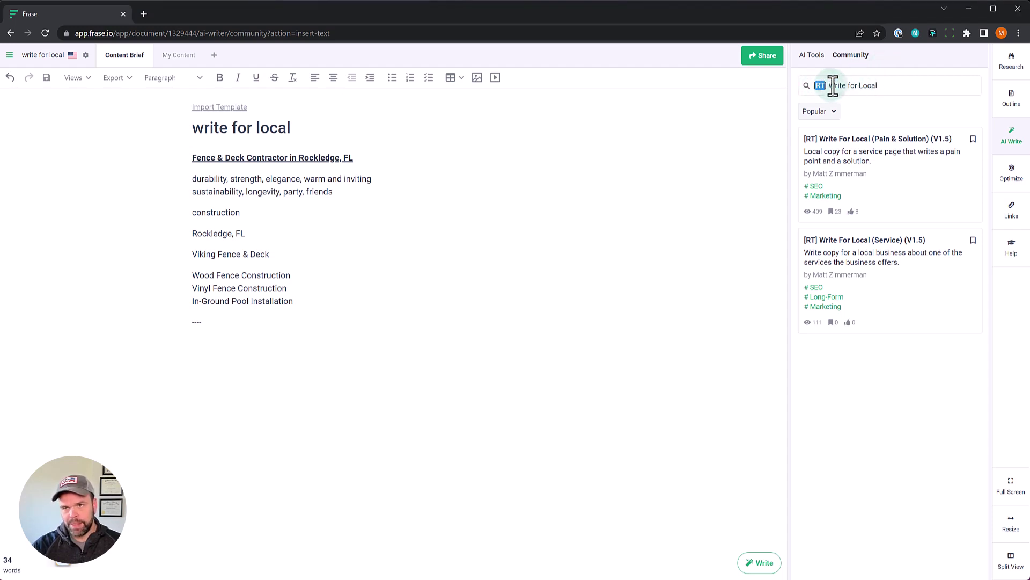
left_click_drag(829, 86, 885, 85)
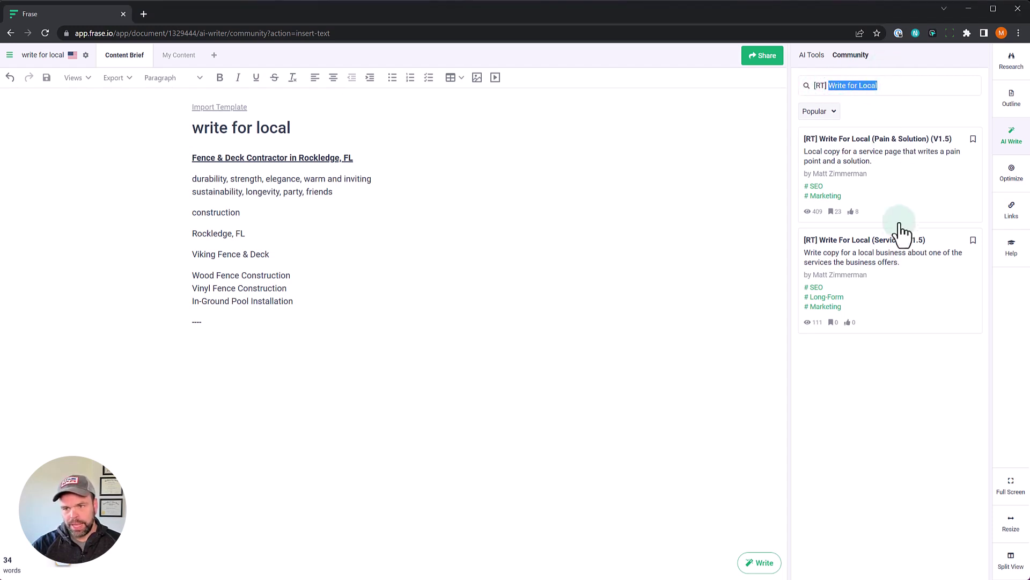
left_click(886, 246)
scroll(886, 310, "down", 2)
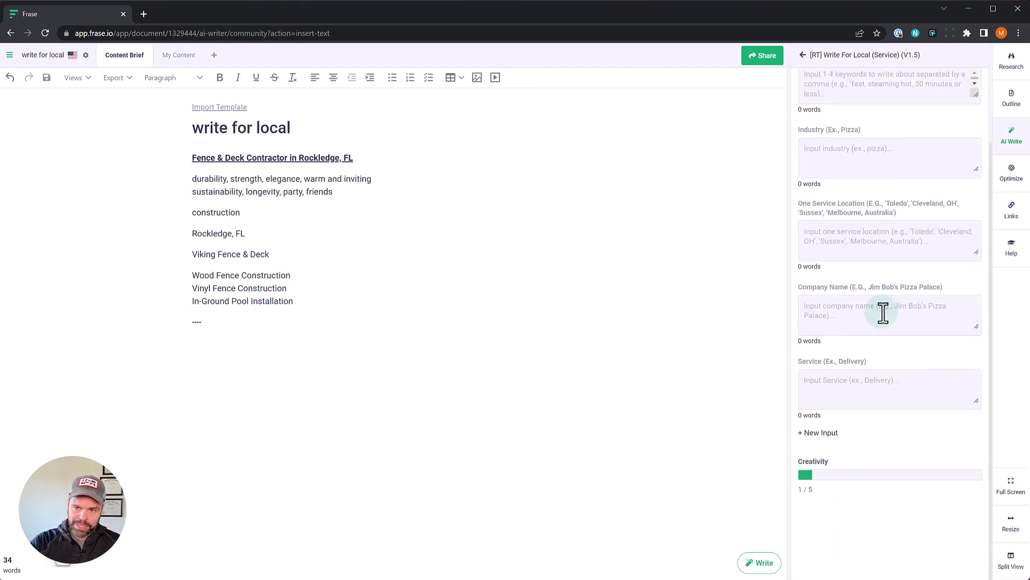
scroll(886, 314, "up", 2)
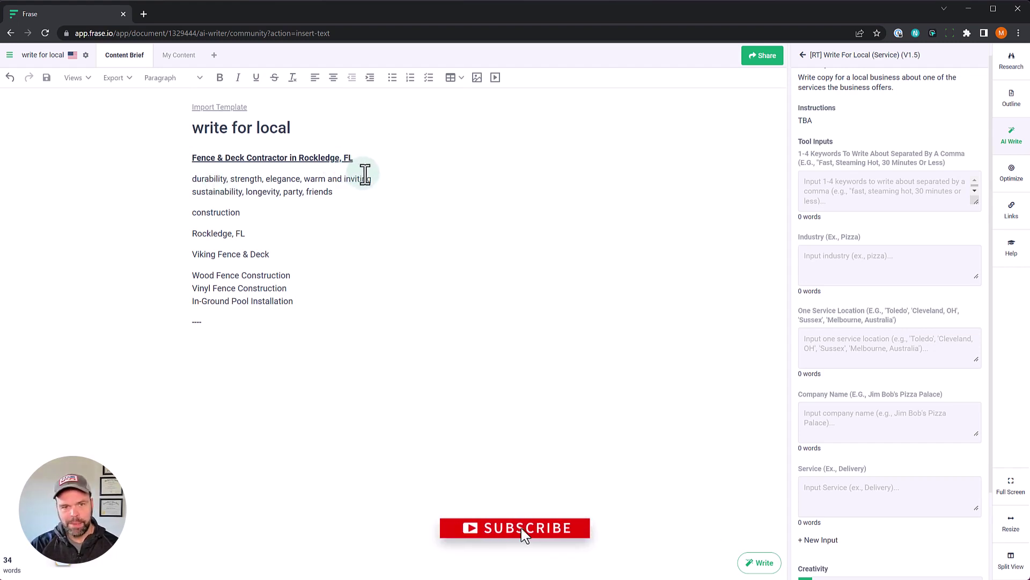
- Paste the brief's keywords, industry 'construction' and location 'Rockledge, FL' into the template fields
left_click_drag(372, 179, 182, 177)
key("ctrl+c")
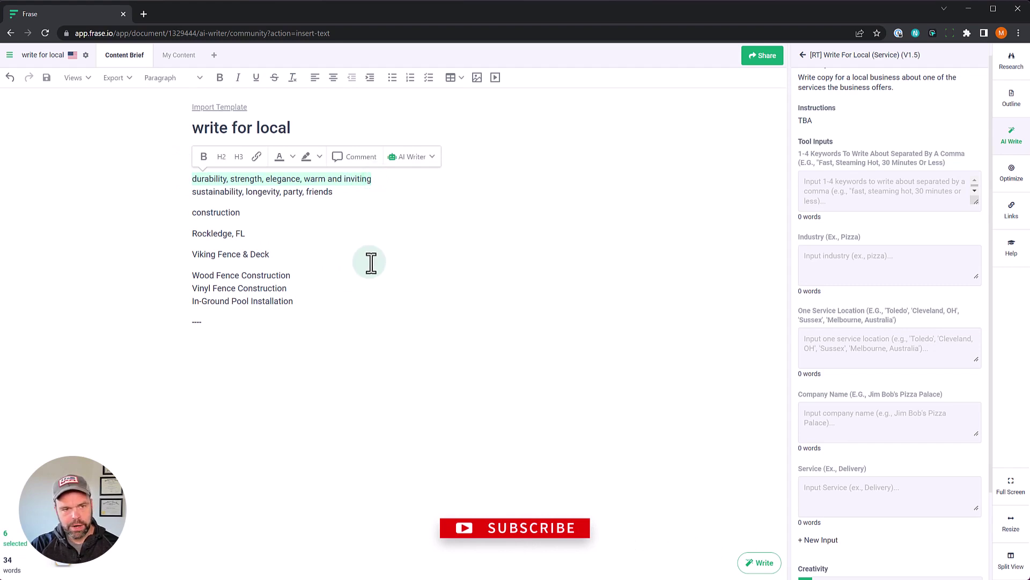
left_click(874, 196)
key("ctrl+v")
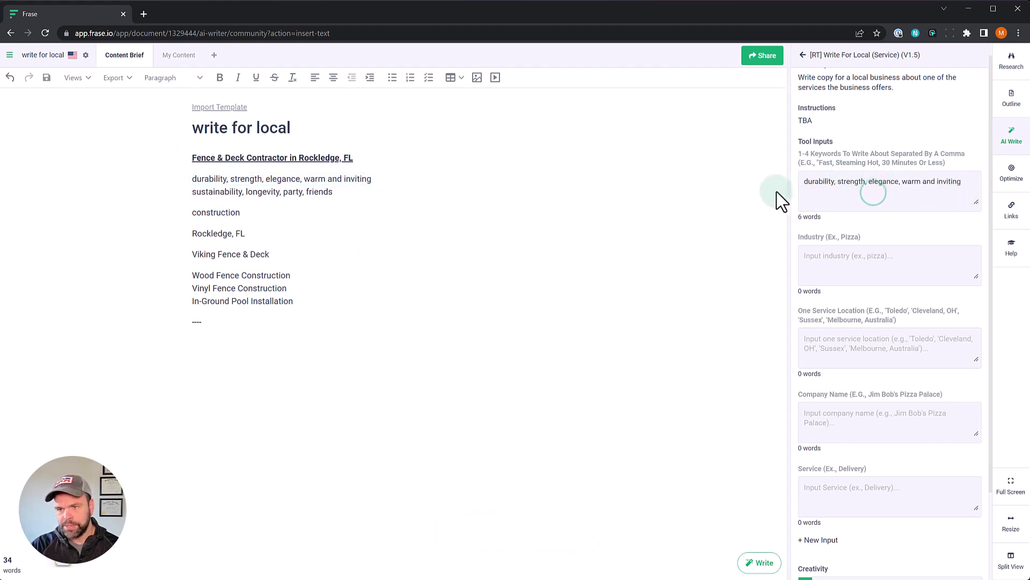
double_click(212, 212)
key("ctrl+c")
left_click(275, 235)
left_click(904, 258)
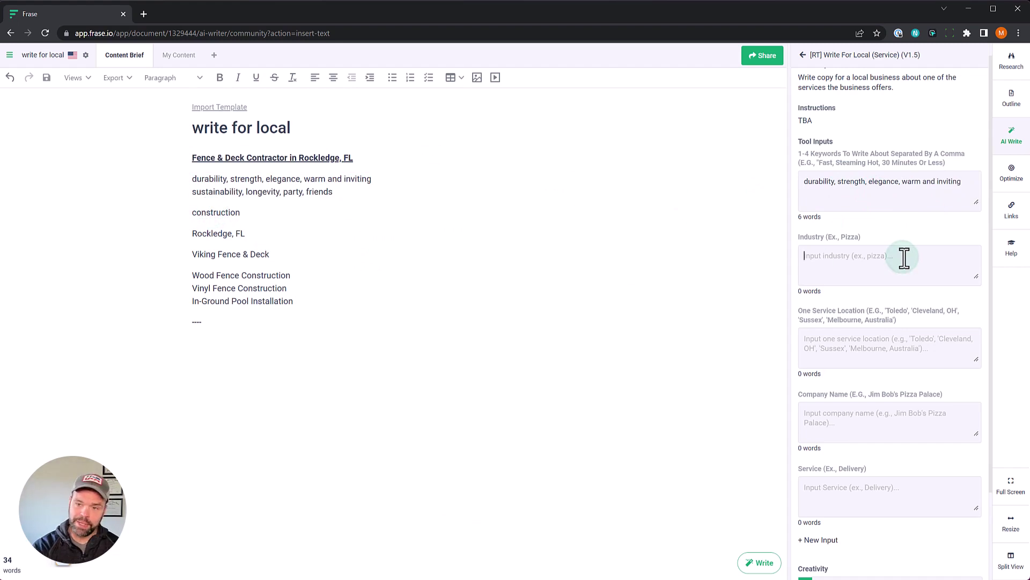
key("ctrl+v")
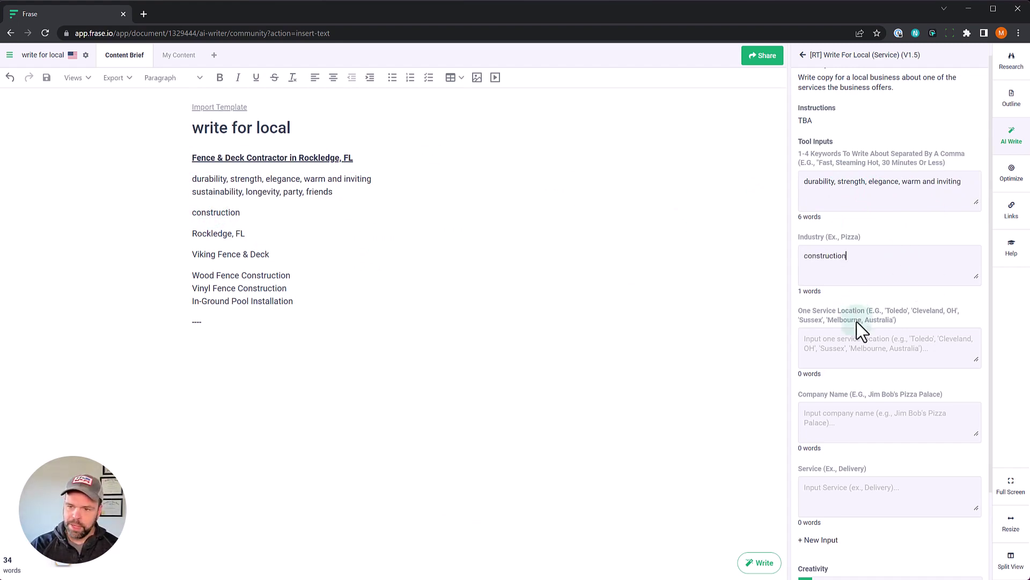
left_click_drag(272, 231, 180, 237)
key("ctrl+c")
left_click(847, 339)
key("ctrl+v")
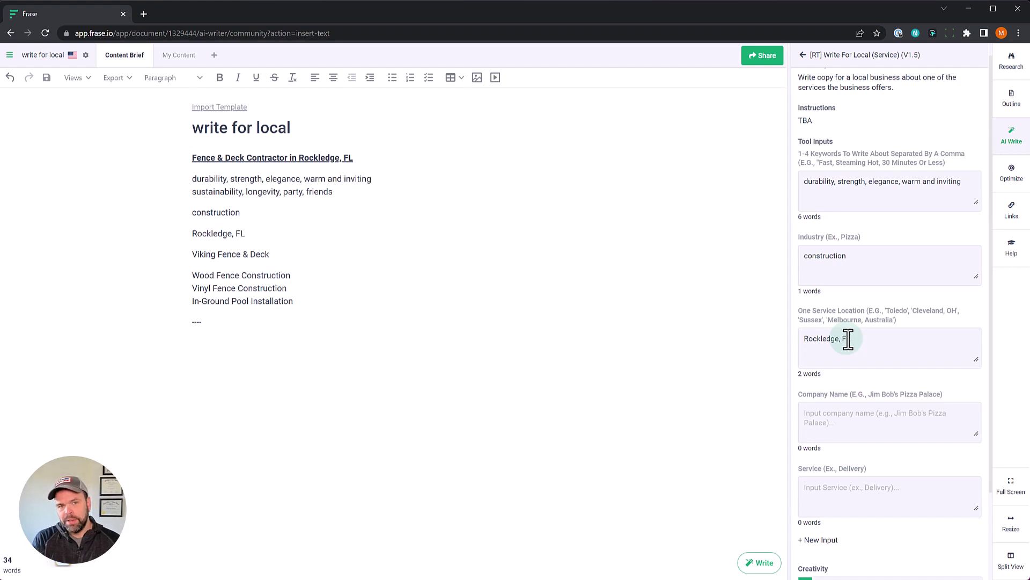
- Fill Company Name with 'Viking Fence & Deck' and Service with 'Wood Fence Construction'
left_click_drag(270, 254, 178, 255)
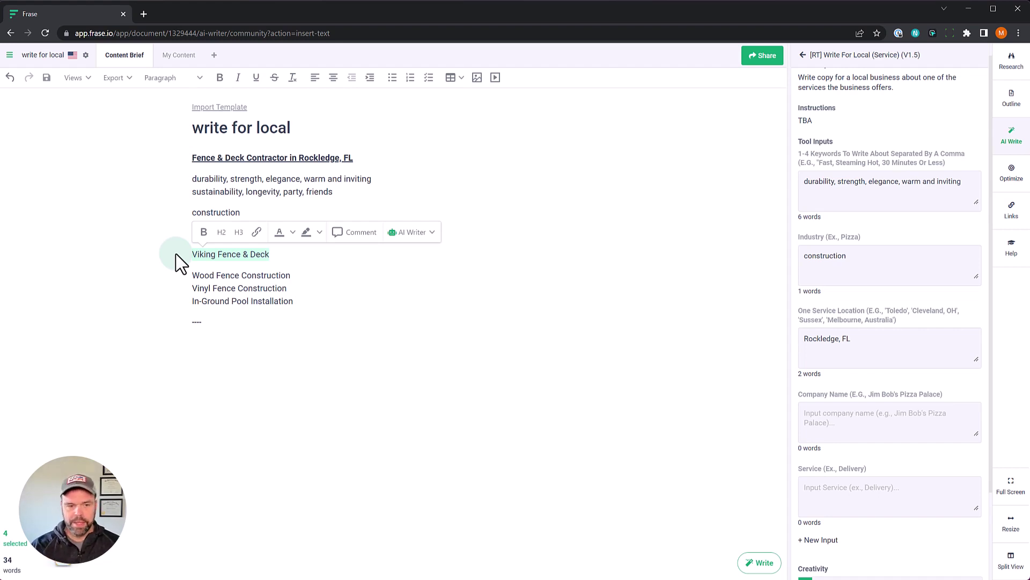
left_click(883, 423)
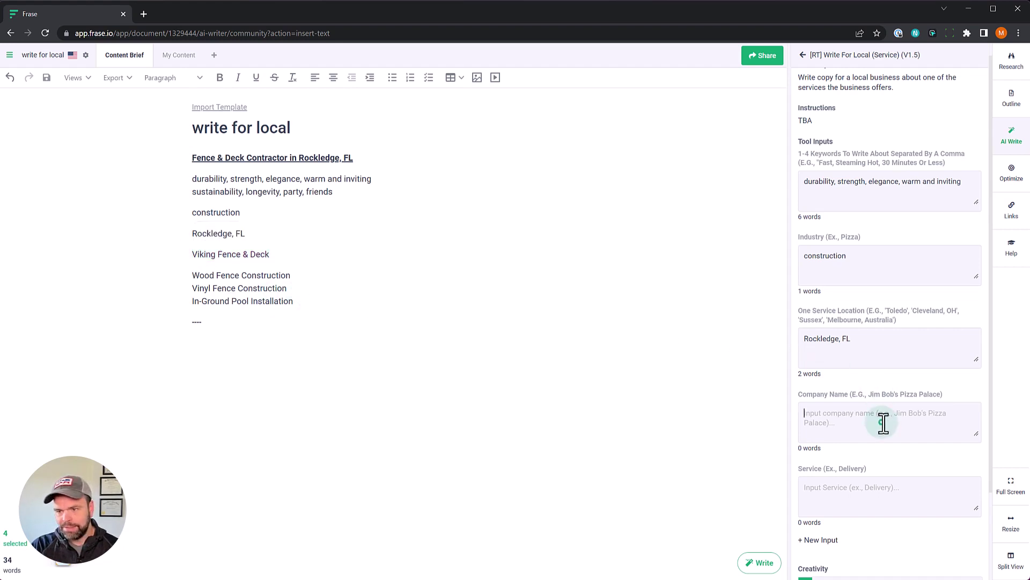
key("ctrl+v")
left_click_drag(306, 277, 196, 278)
key("ctrl+c")
left_click(858, 488)
key("ctrl+v")
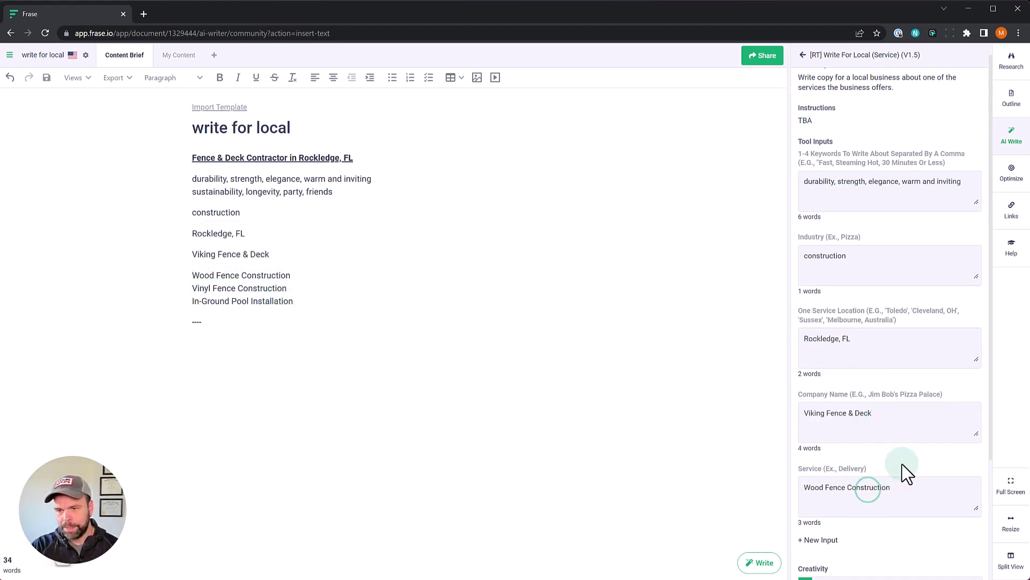
scroll(853, 413, "down", 3)
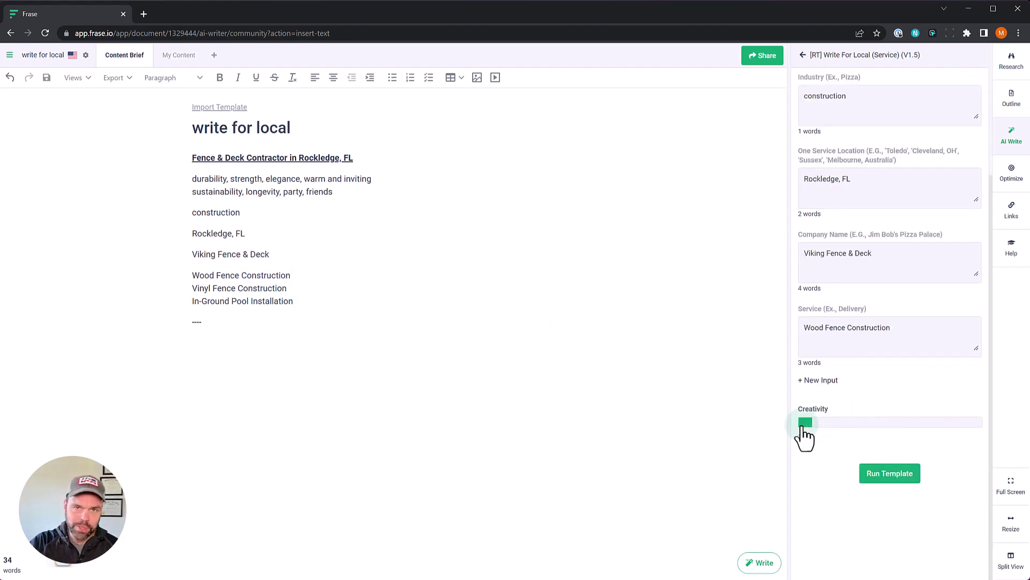
- Run the template, insert the 226-word wood fence copy into the document, and load more variations
left_click(894, 477)
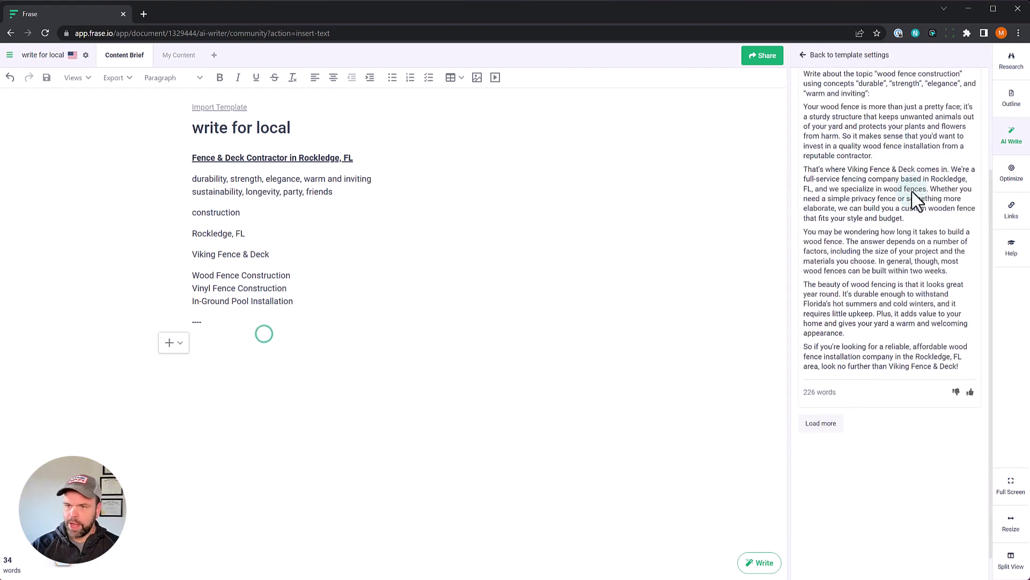
scroll(885, 218, "up", 3)
left_click(896, 261)
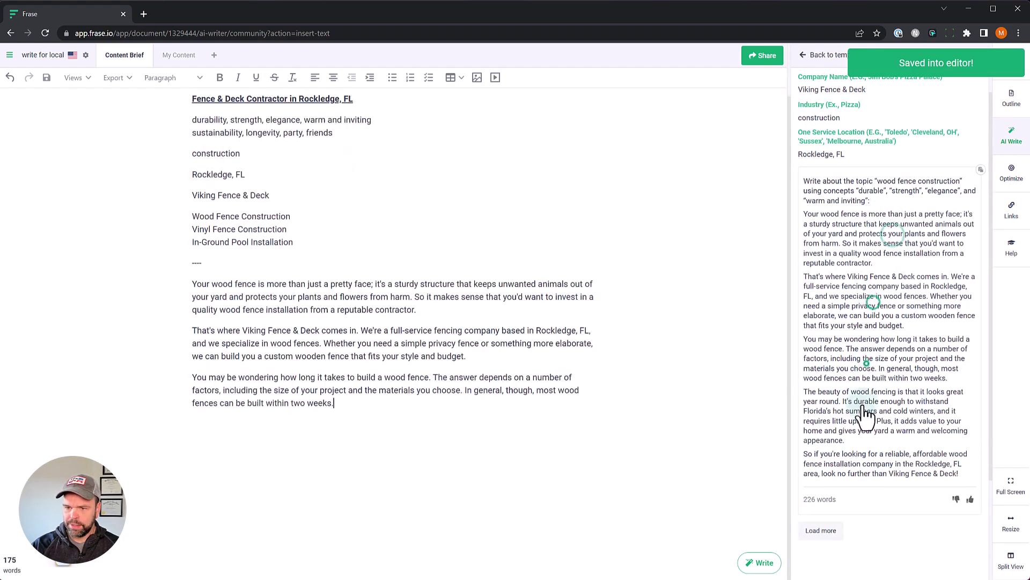
scroll(838, 501, "down", 2)
left_click(831, 422)
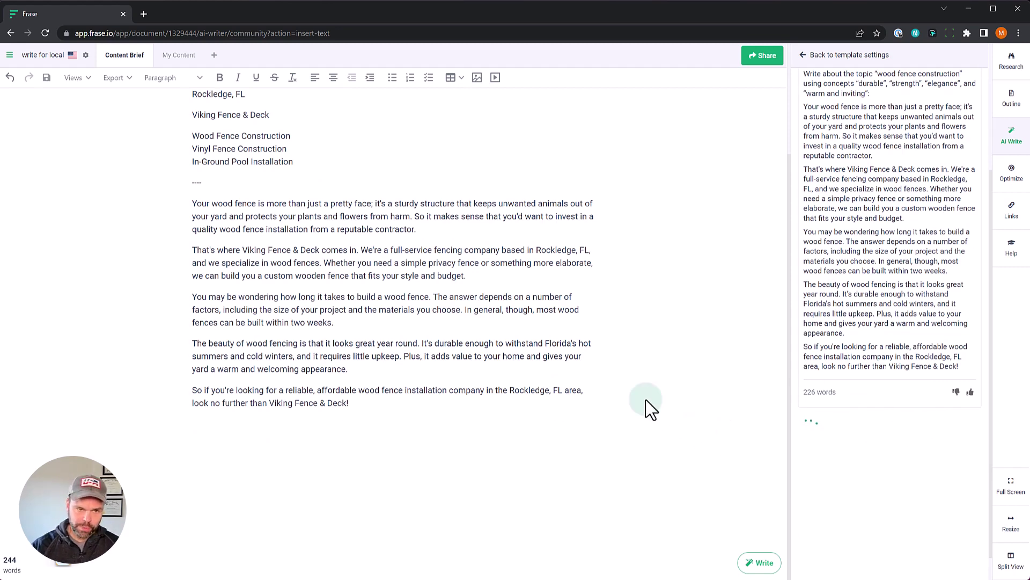
- Scroll back up to review the second generated wood fence variation
scroll(590, 429, "up", 2)
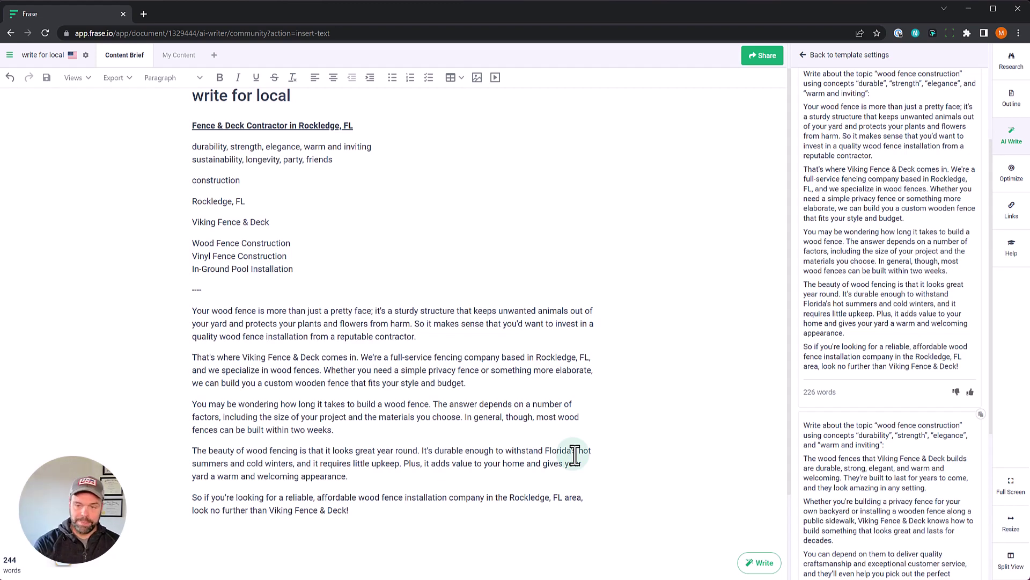
- Change the template's service to Vinyl Fence Construction and run it
left_click(805, 55)
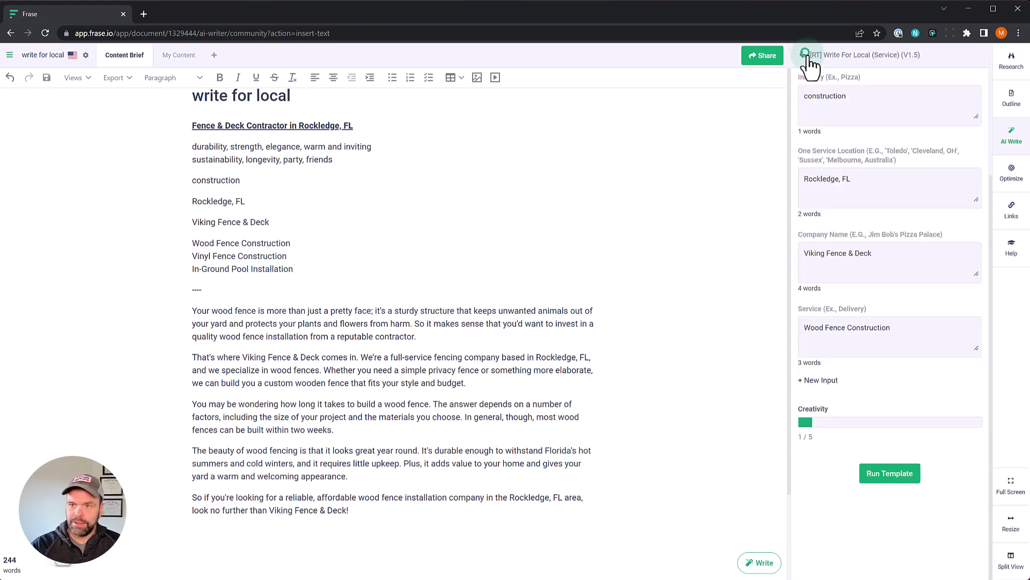
left_click_drag(288, 257, 193, 262)
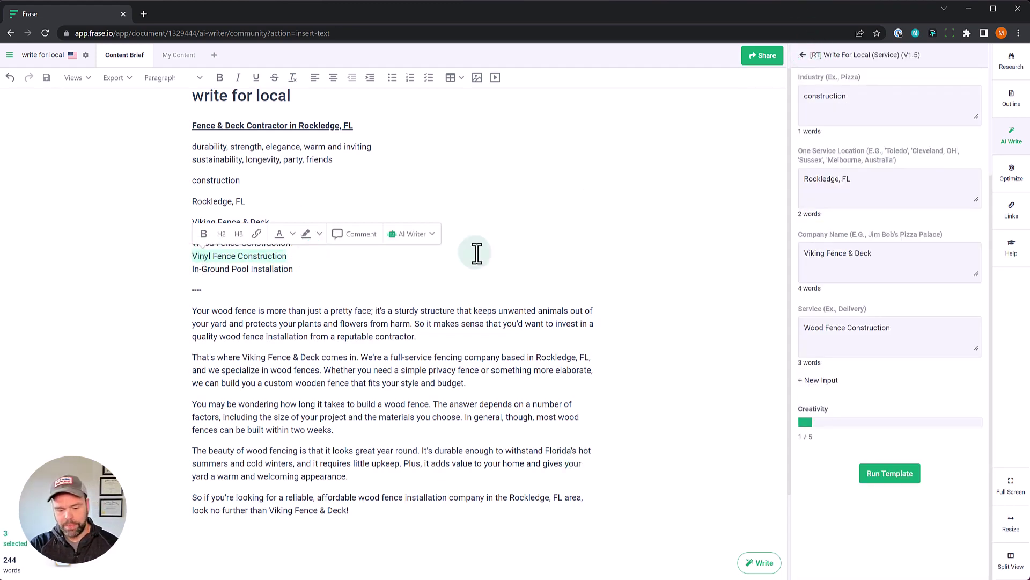
scroll(805, 101, "up", 3)
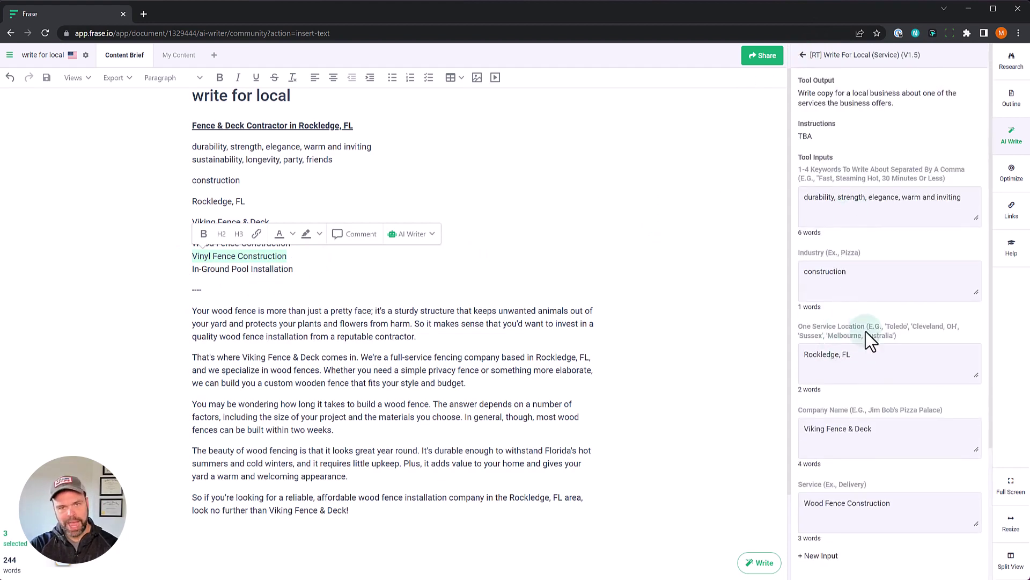
scroll(874, 384, "down", 2)
left_click_drag(901, 398, 744, 402)
key("ctrl+v")
left_click(889, 541)
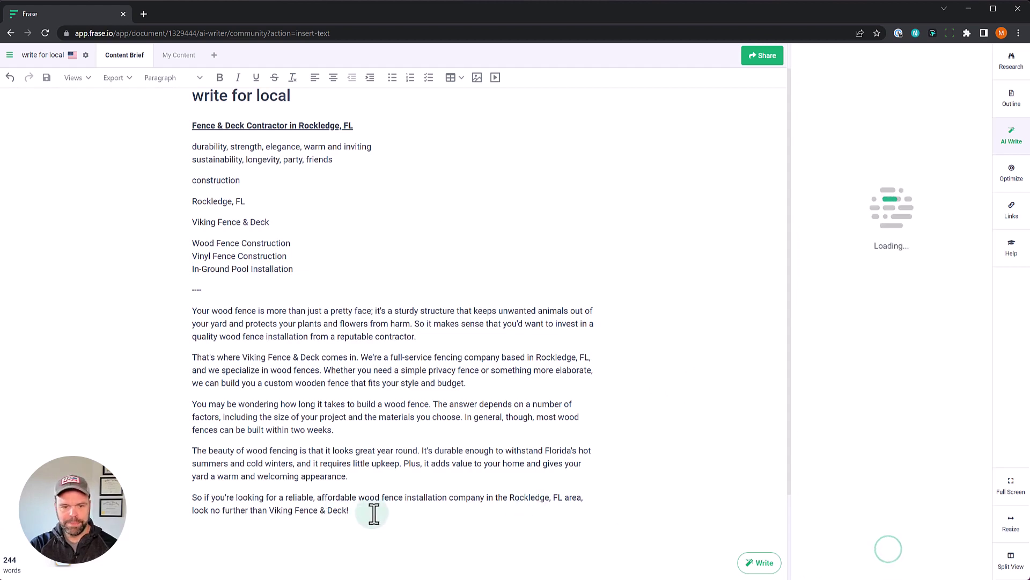
- Start a new line after the wood fence copy for a divider
left_click_drag(372, 512, 203, 342)
left_click(364, 529)
key("Return")
- Type the --- divider and place the 149-word vinyl fence copy beneath it
type("---")
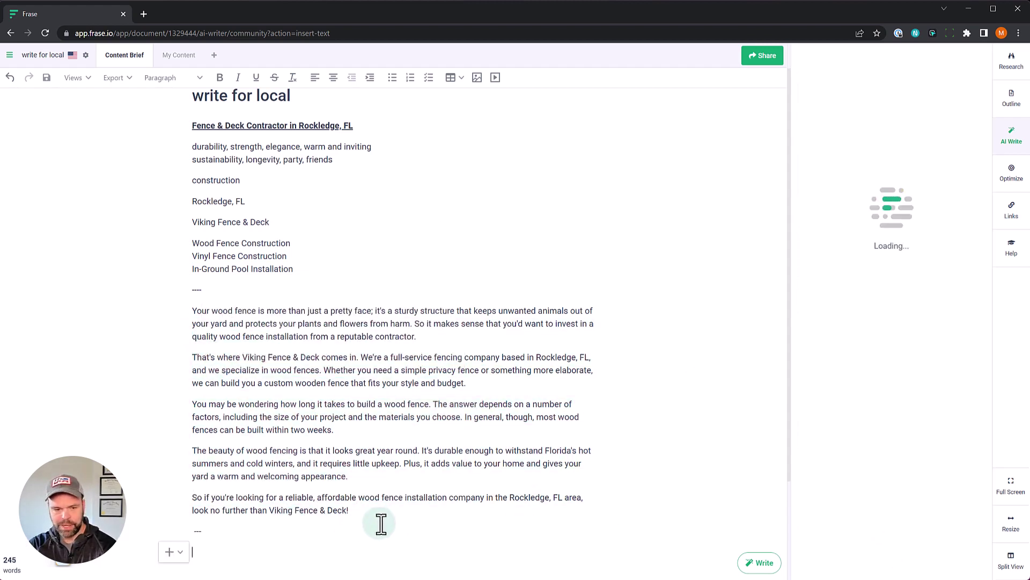
scroll(443, 457, "down", 2)
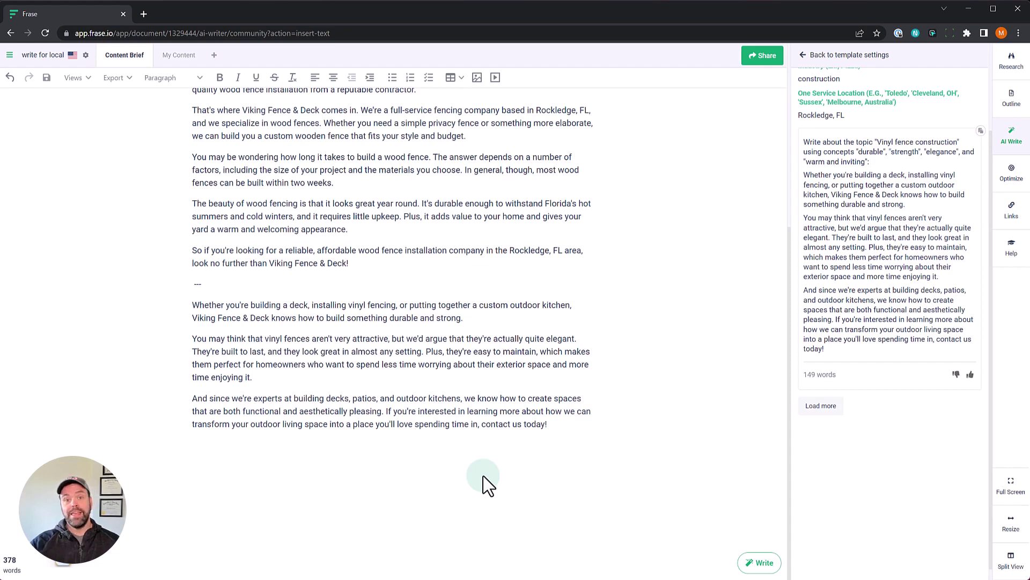
scroll(428, 260, "up", 5)
- Set keywords to sustainability, longevity, party, friends and service to Wood Deck Construction, then run
left_click_drag(221, 185, 189, 198)
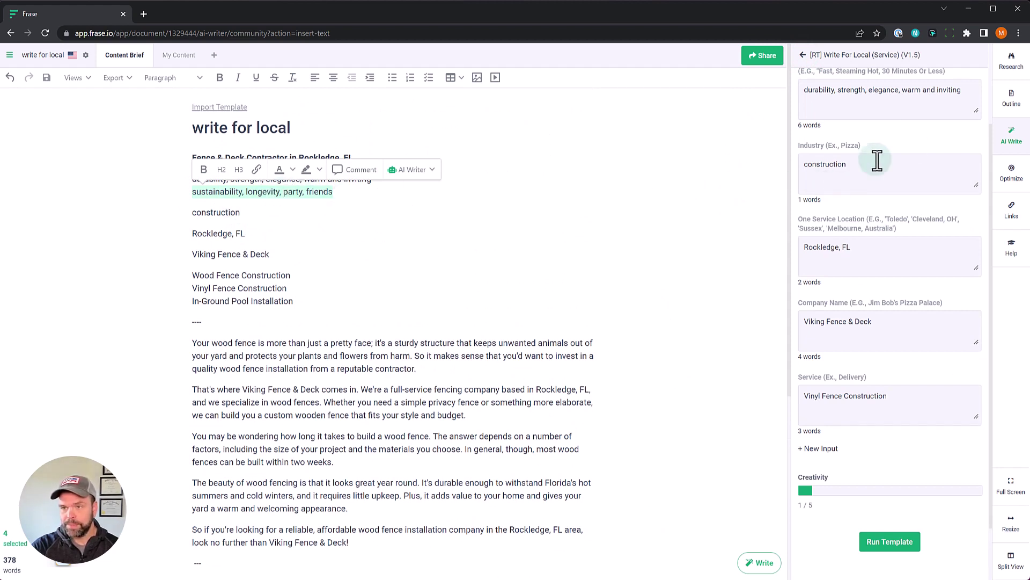
triple_click(951, 102)
key("ctrl+v")
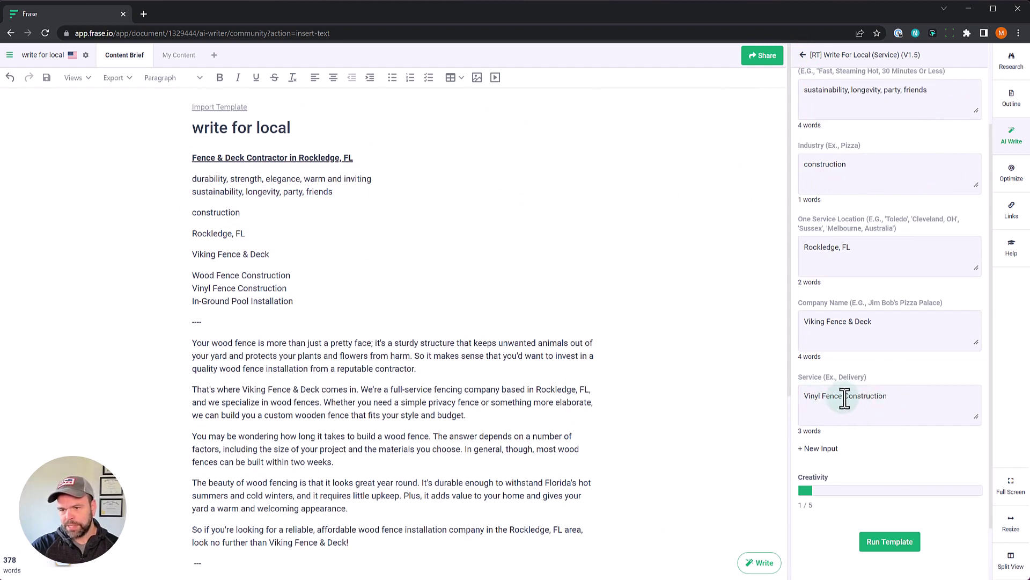
left_click_drag(844, 397, 707, 384)
type("Wood Deck")
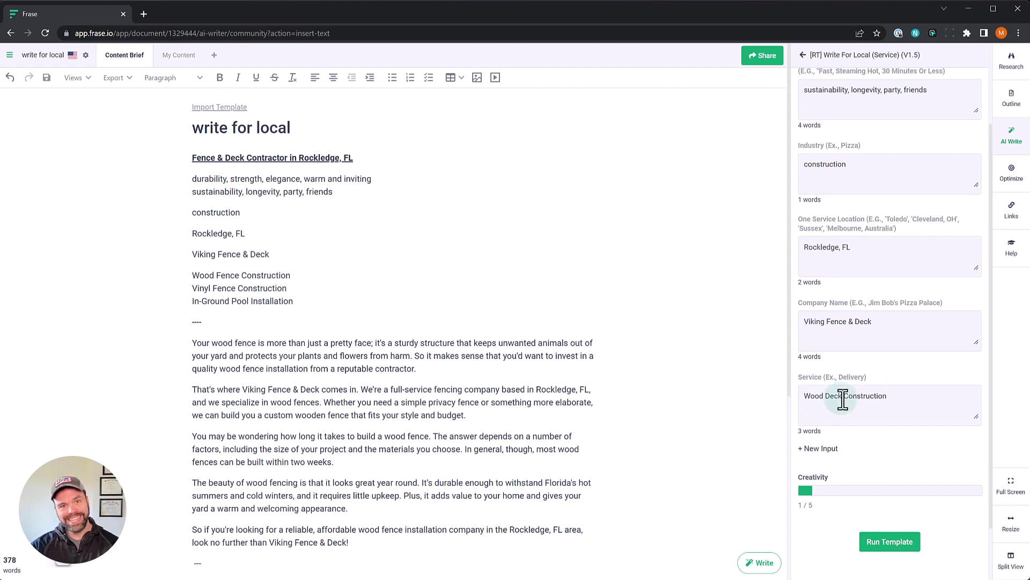
left_click(890, 542)
scroll(453, 483, "down", 4)
- Add a --- divider line below the vinyl fence copy
scroll(533, 432, "down", 2)
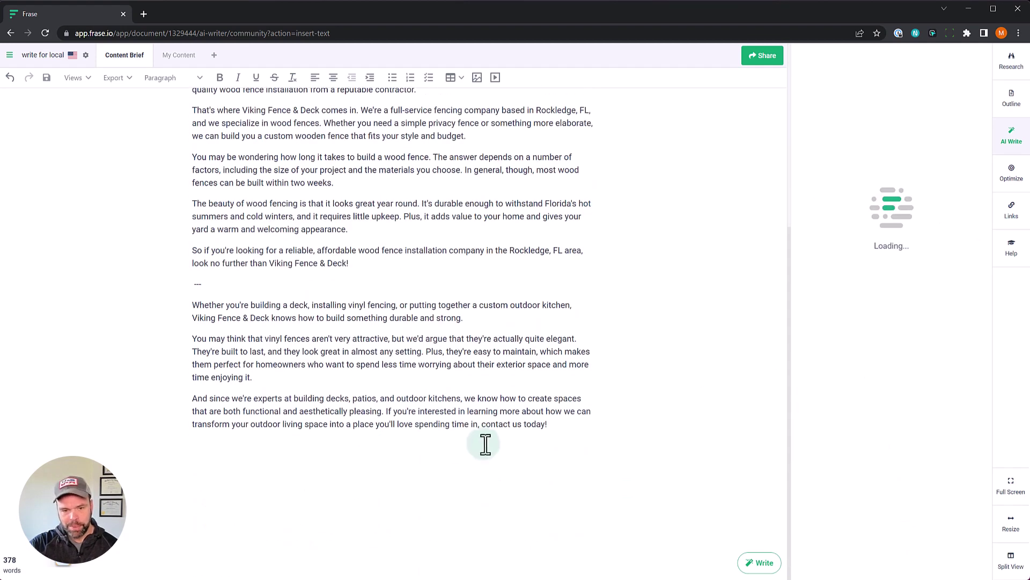
left_click(585, 432)
key("Return")
type("---")
- Insert the 196-word wood deck construction copy beneath the new divider
scroll(588, 446, "up", 5)
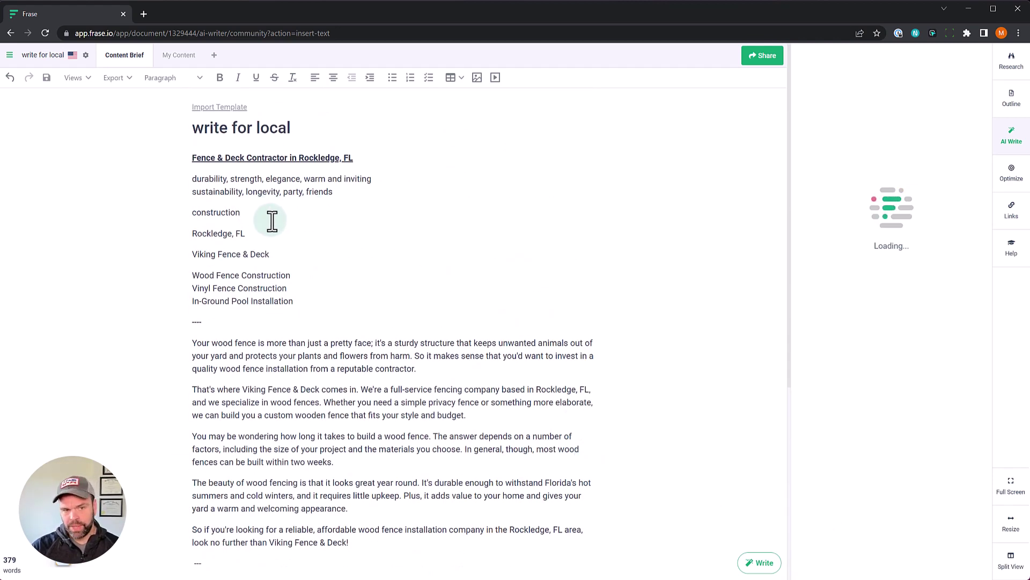
scroll(347, 358, "down", 1)
scroll(347, 358, "down", 3)
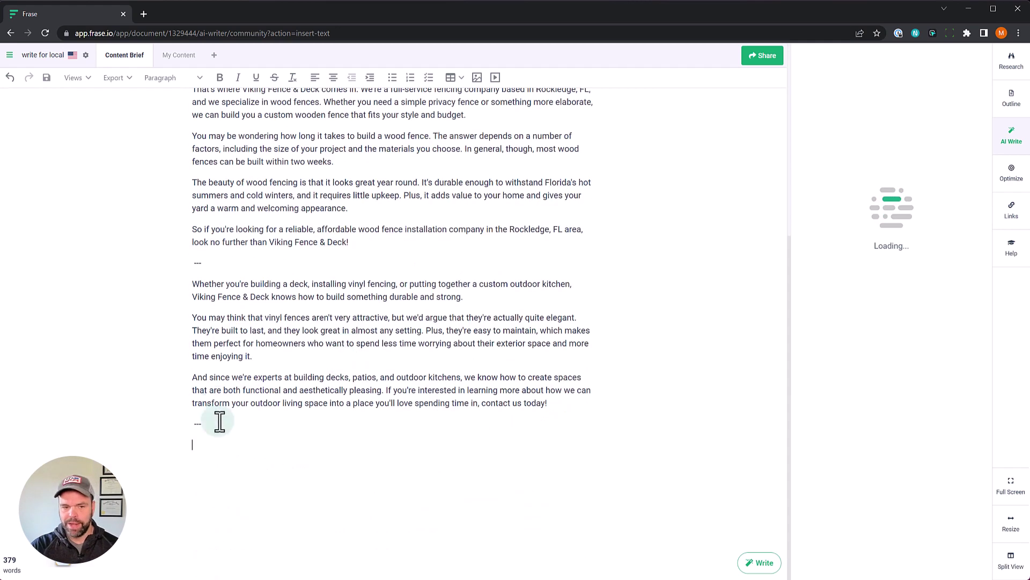
left_click(951, 175)
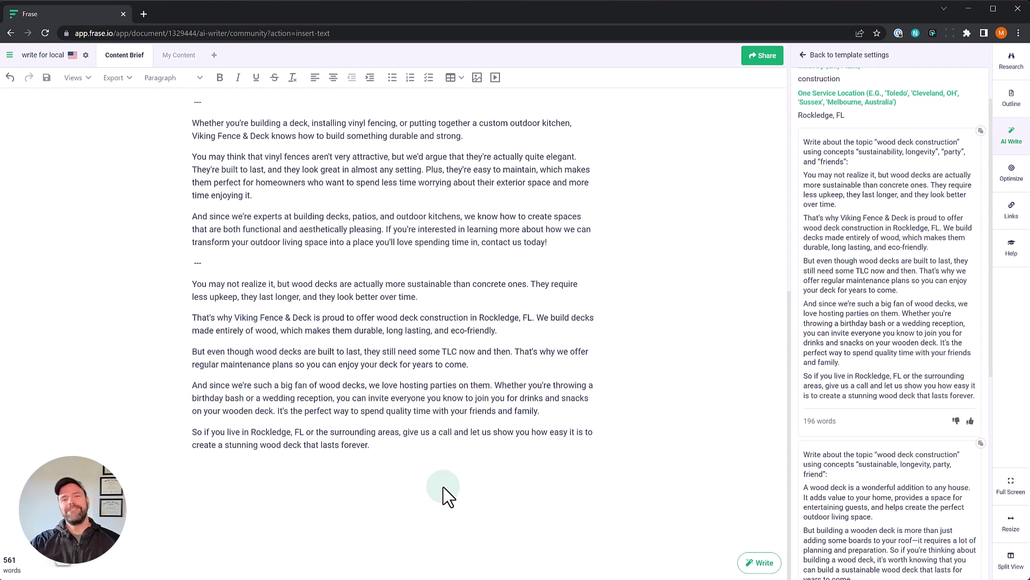
scroll(480, 462, "up", 15)
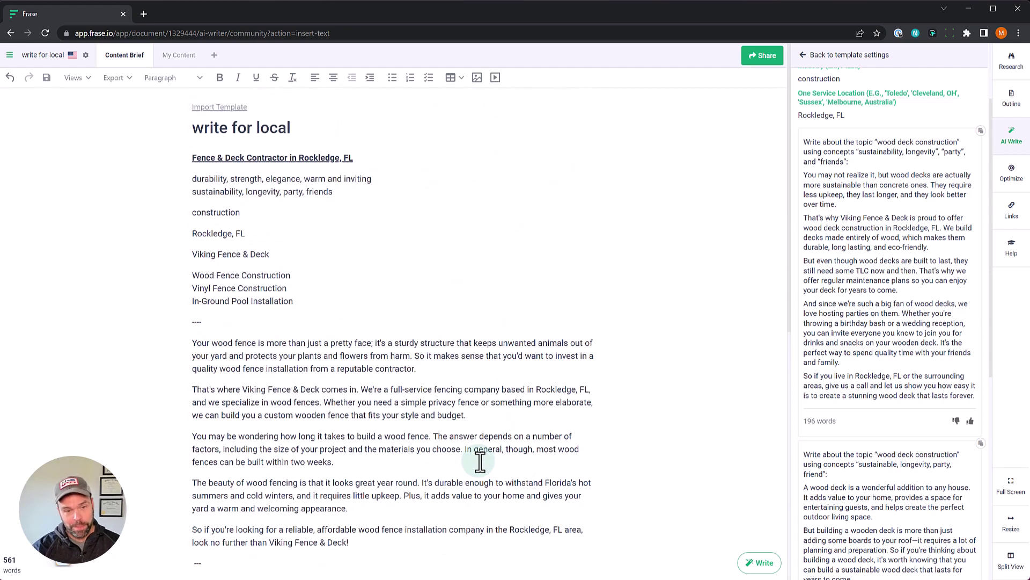